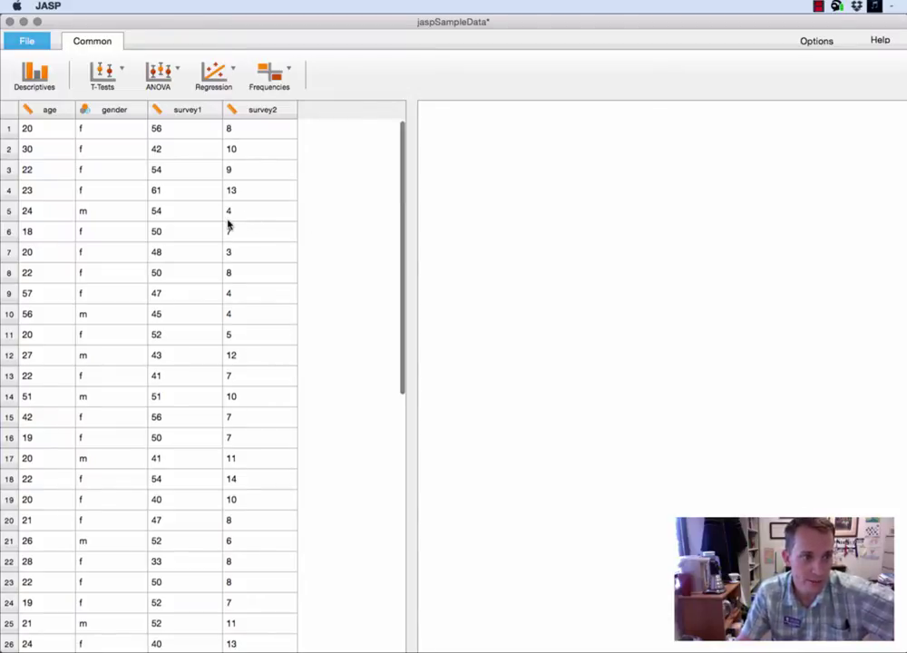
Open a new Descriptives analysis from the Common ribbon.
scroll(228, 226, "down", 8)
scroll(228, 226, "up", 8)
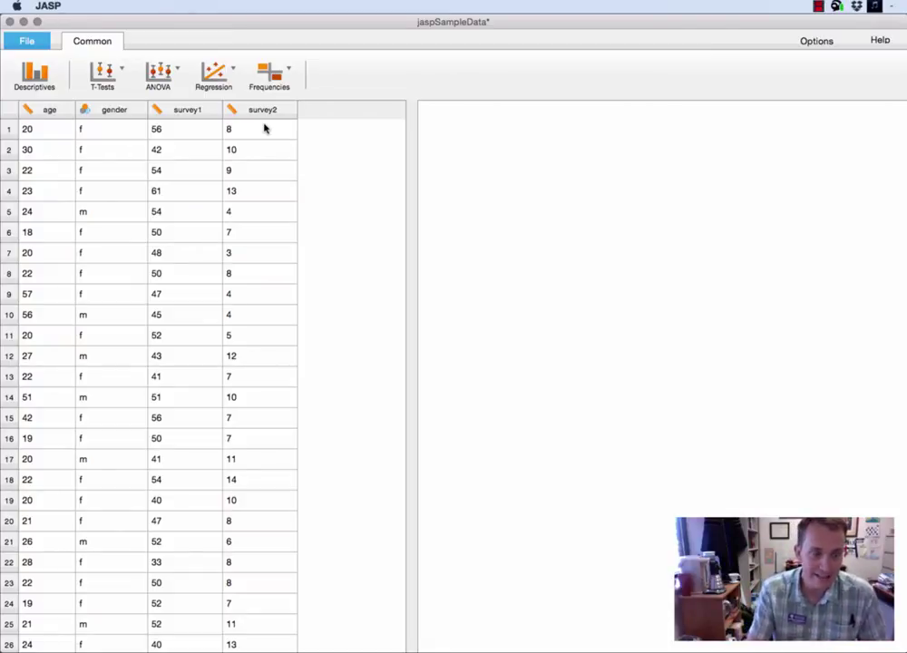
left_click(33, 80)
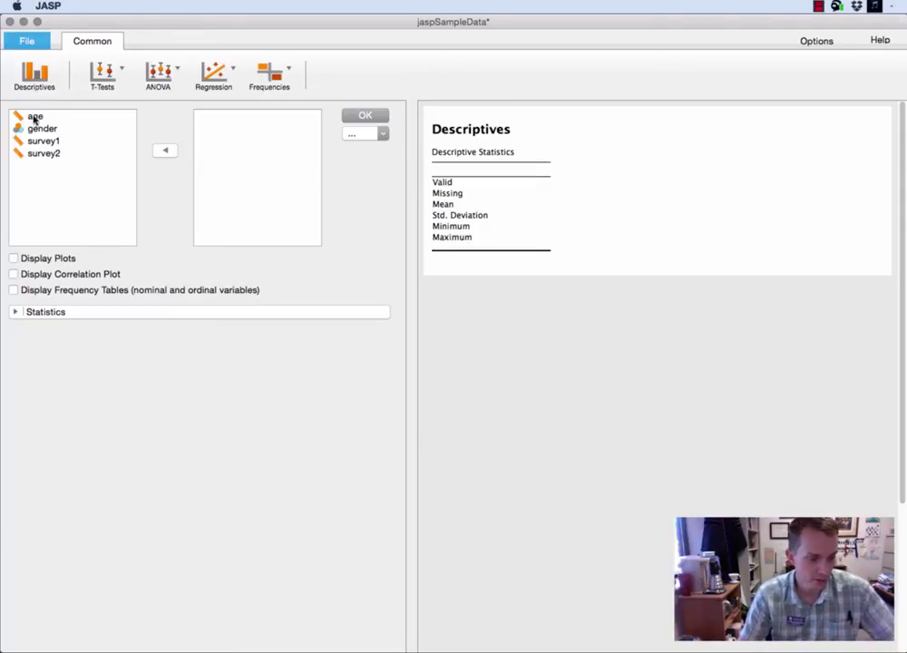
Move age, gender, survey1 and survey2 into the Descriptives Variables box.
left_click(34, 118)
left_click(47, 155, "shift")
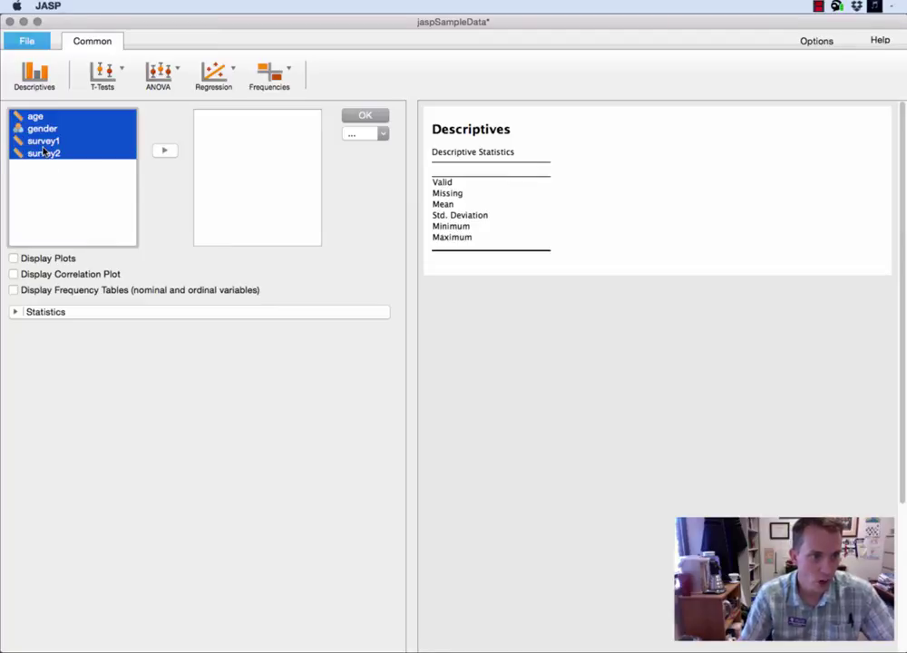
left_click(168, 151)
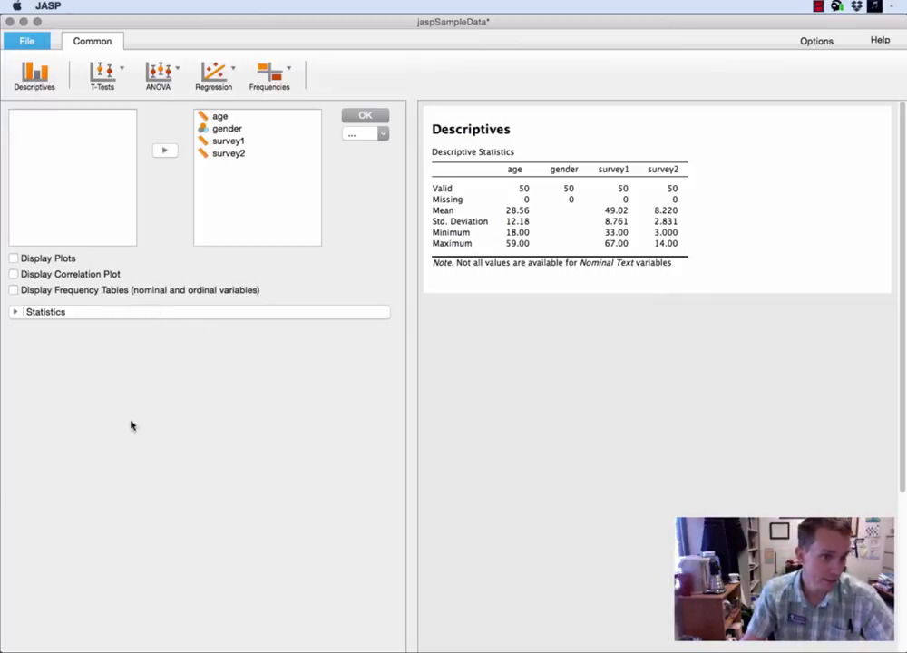
Turn on Display Plots and copy the age histogram with Copy Plot.
left_click(13, 259)
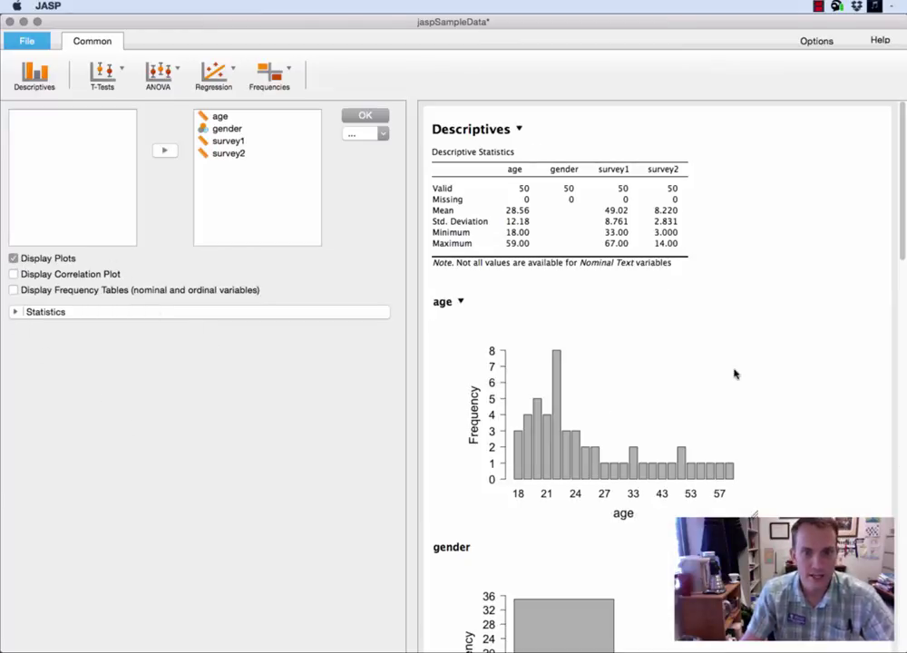
scroll(703, 351, "down", 1)
scroll(703, 351, "down", 5)
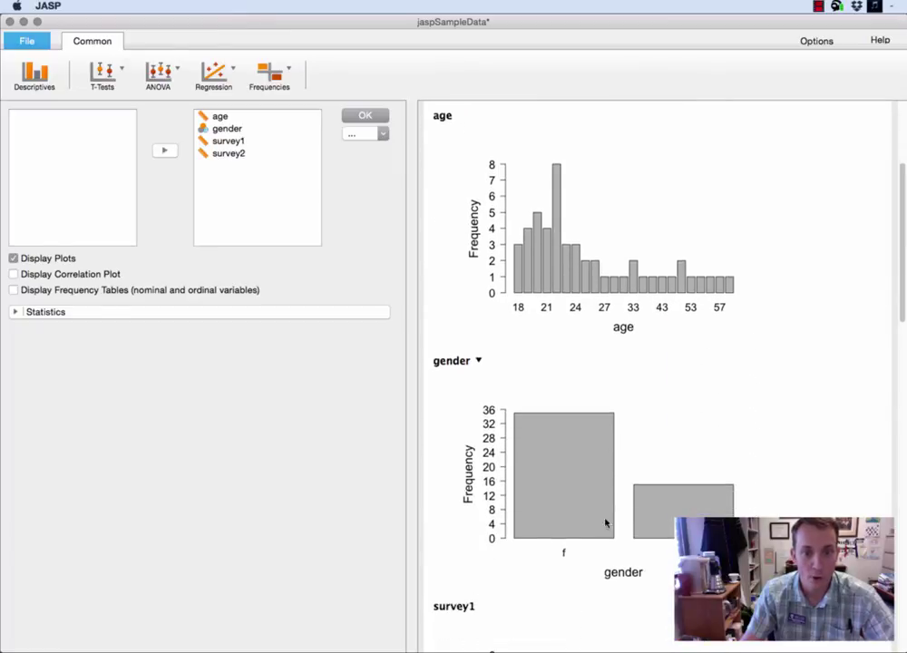
scroll(805, 465, "down", 8)
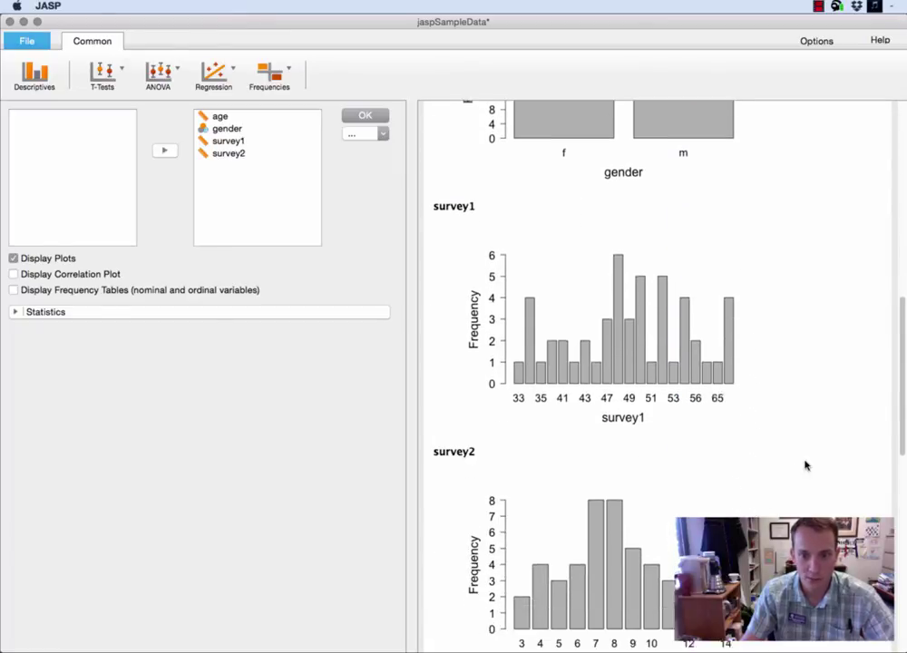
scroll(805, 465, "up", 12)
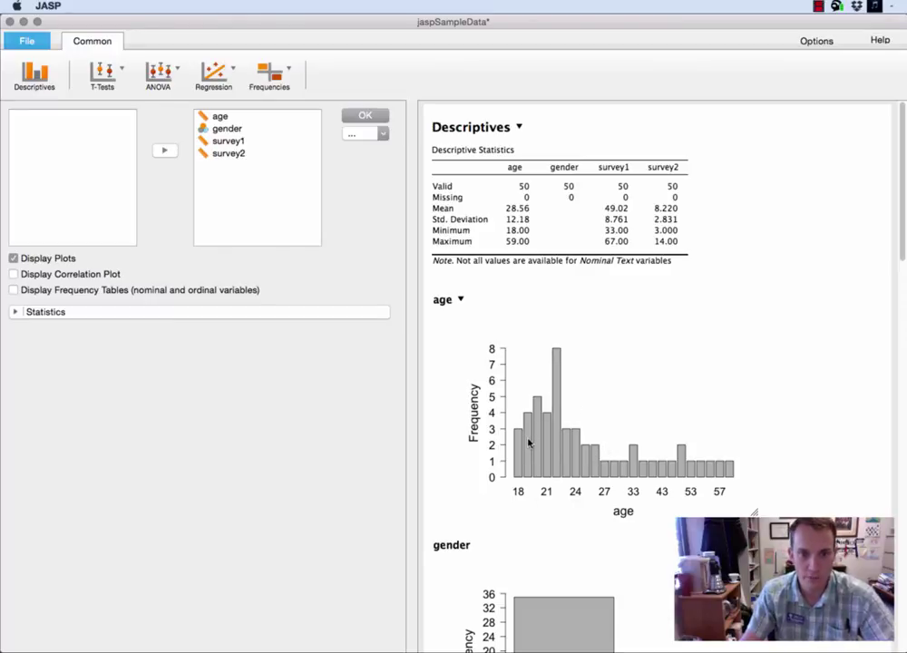
left_click(460, 301)
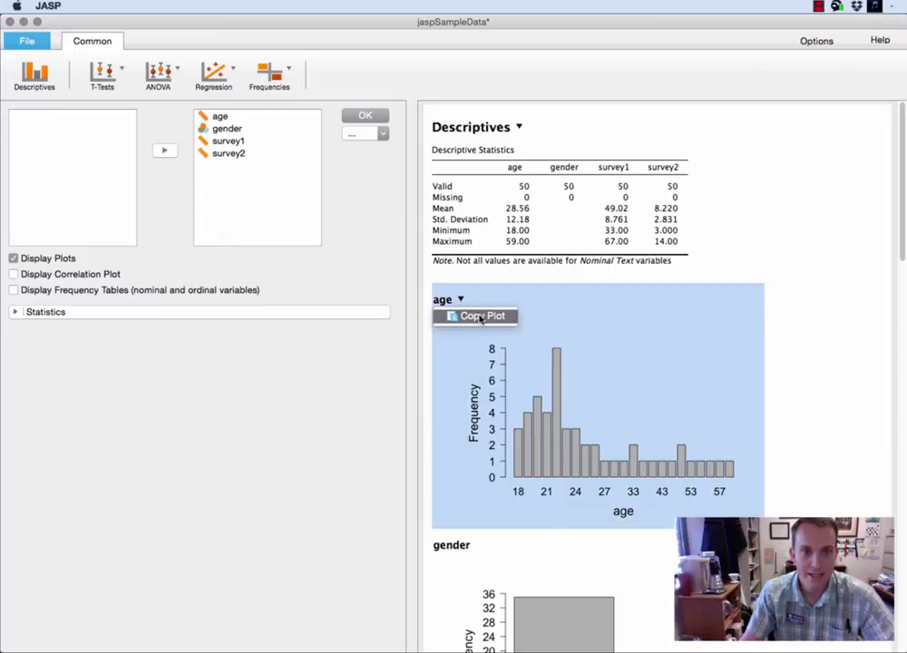
left_click(470, 316)
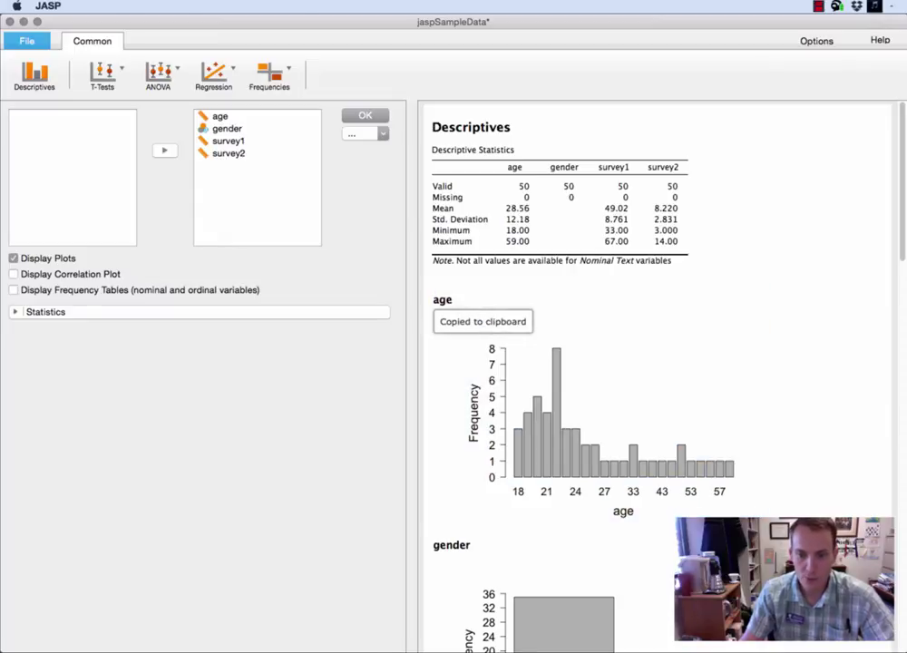
Paste the age histogram into the Word document via Edit > Paste.
key("super+Tab")
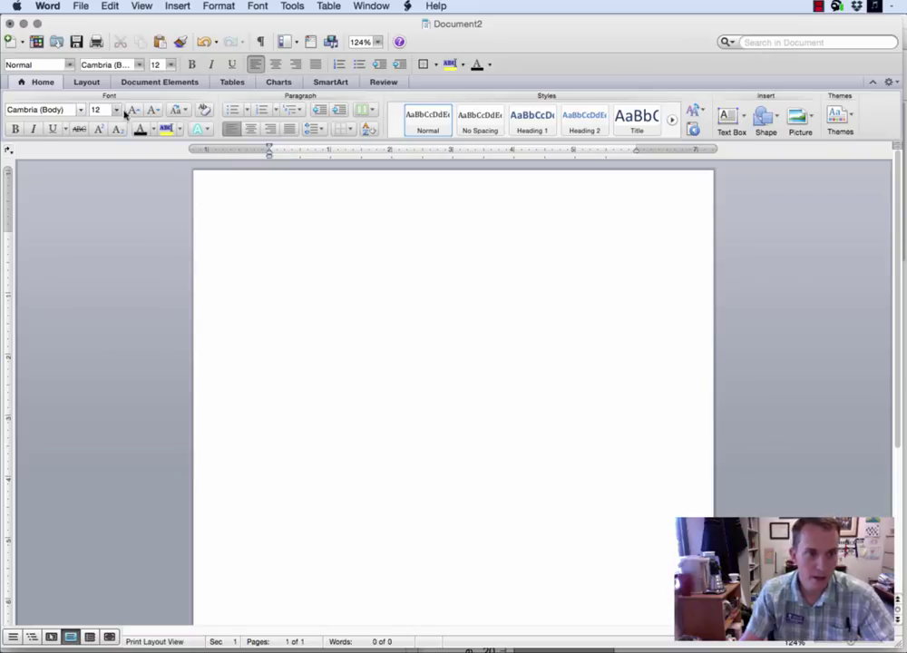
left_click(106, 6)
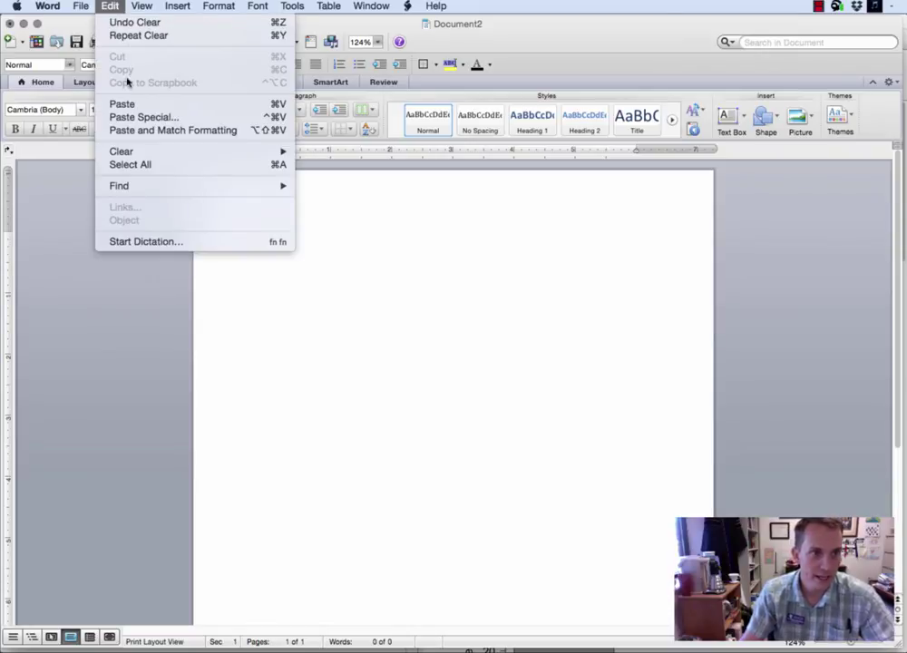
left_click(150, 105)
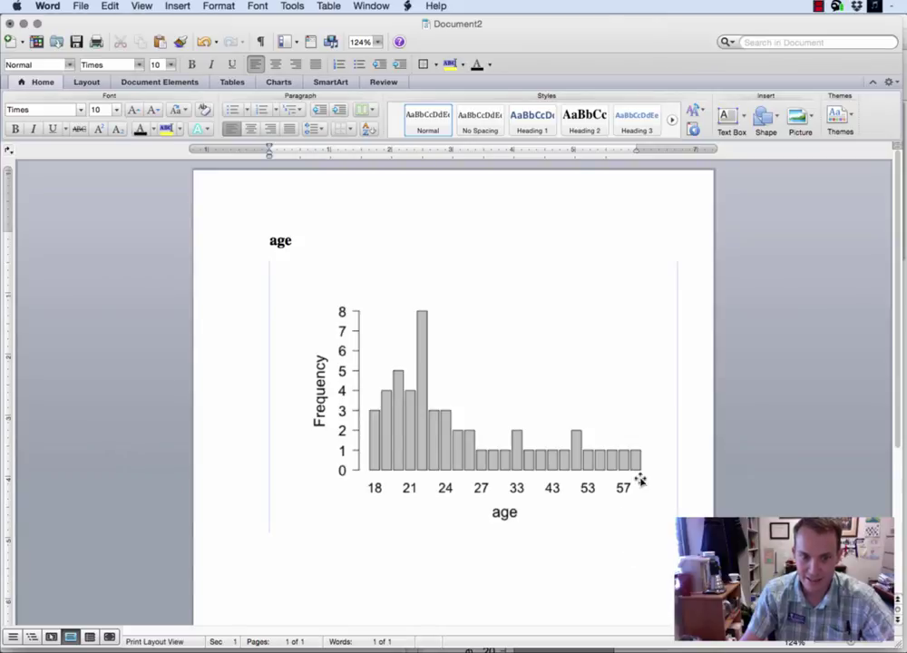
Delete the pasted histogram and its heading, then return to JASP.
scroll(648, 478, "down", 2)
left_click(539, 399)
key("Delete")
key("BackSpace")
key("BackSpace")
key("BackSpace")
key("BackSpace")
key("super+Tab")
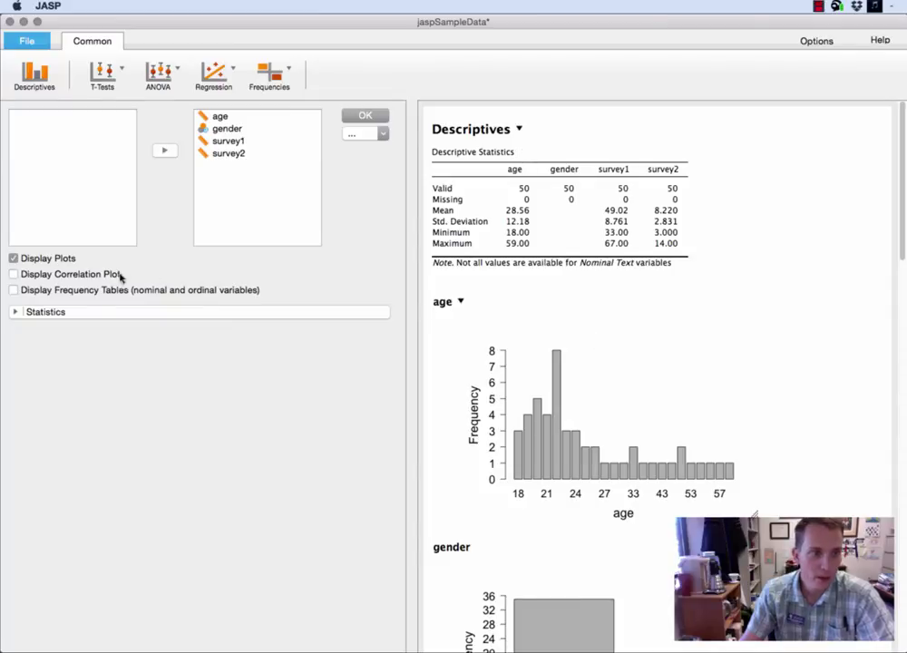
Hide the distribution plots and show the gender frequency table (f 35, m 15).
left_click(13, 260)
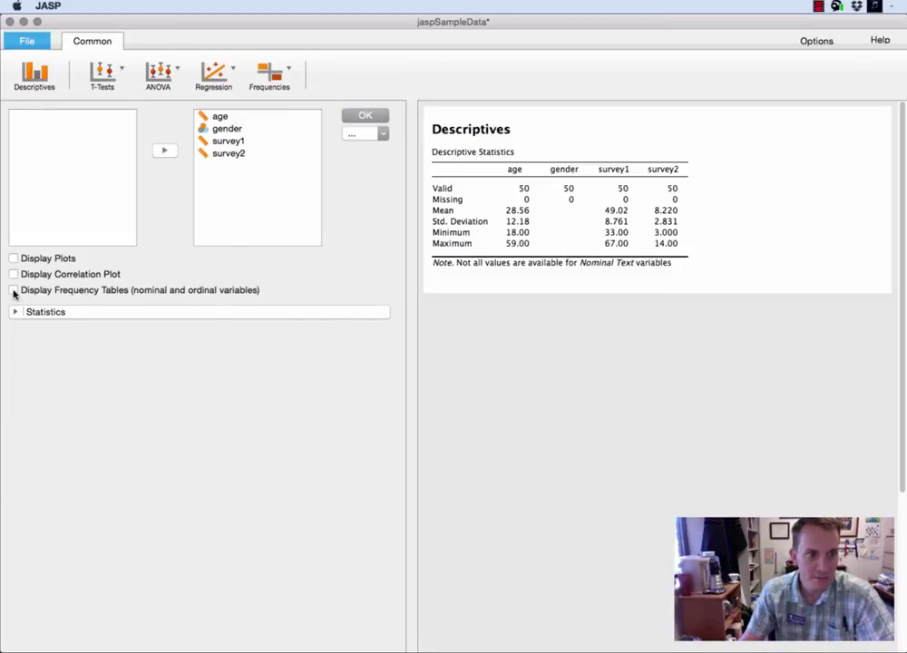
left_click(14, 291)
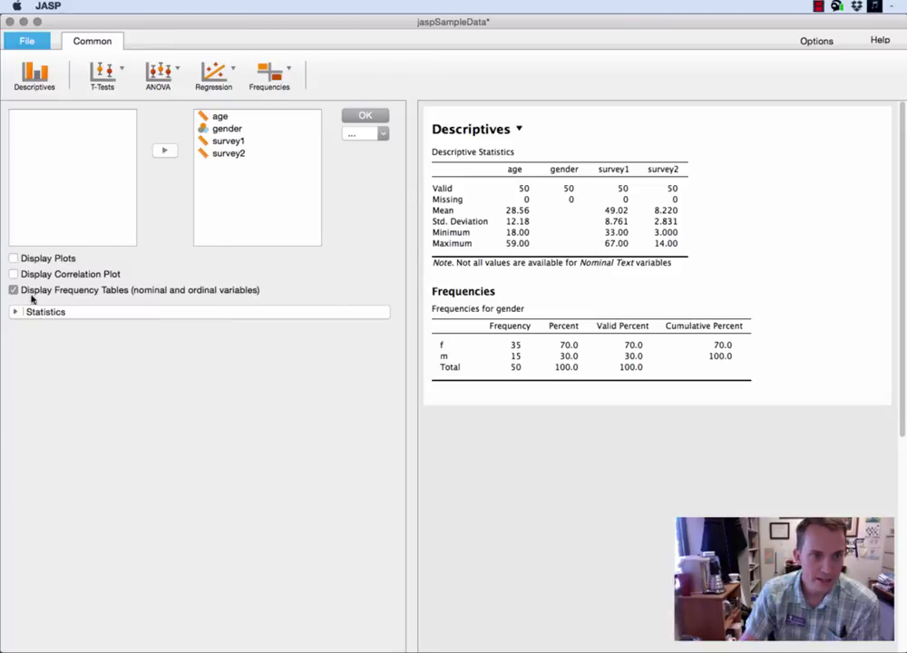
Hide frequency tables and add Median, Skewness and Kurtosis to the statistics table.
left_click(12, 290)
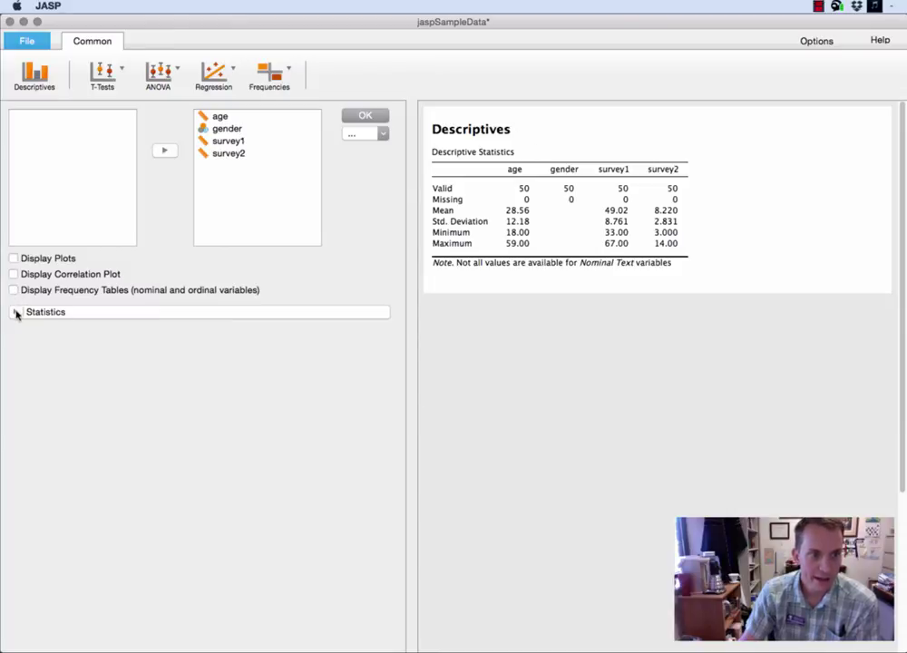
left_click(16, 312)
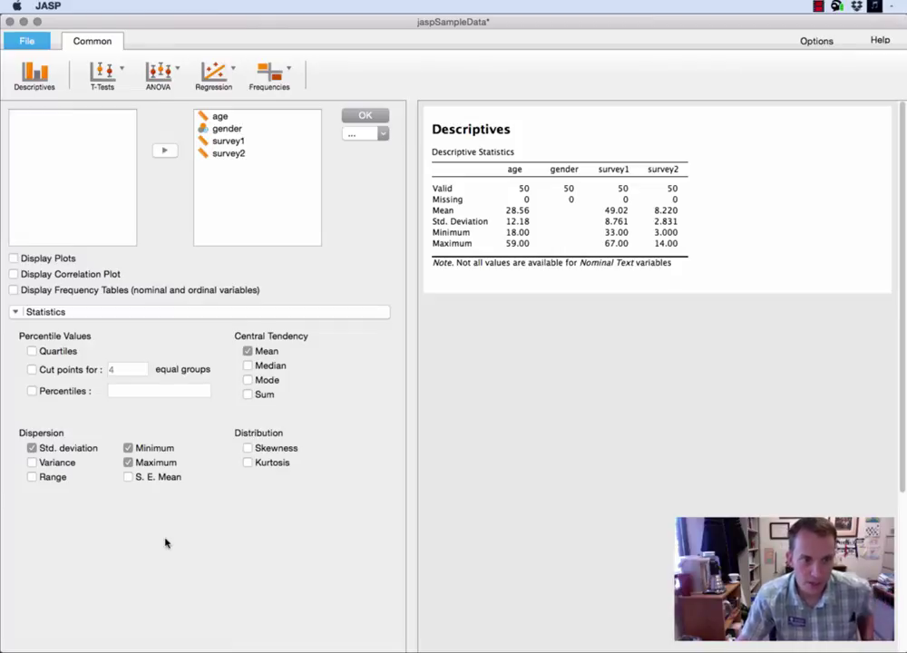
left_click(247, 365)
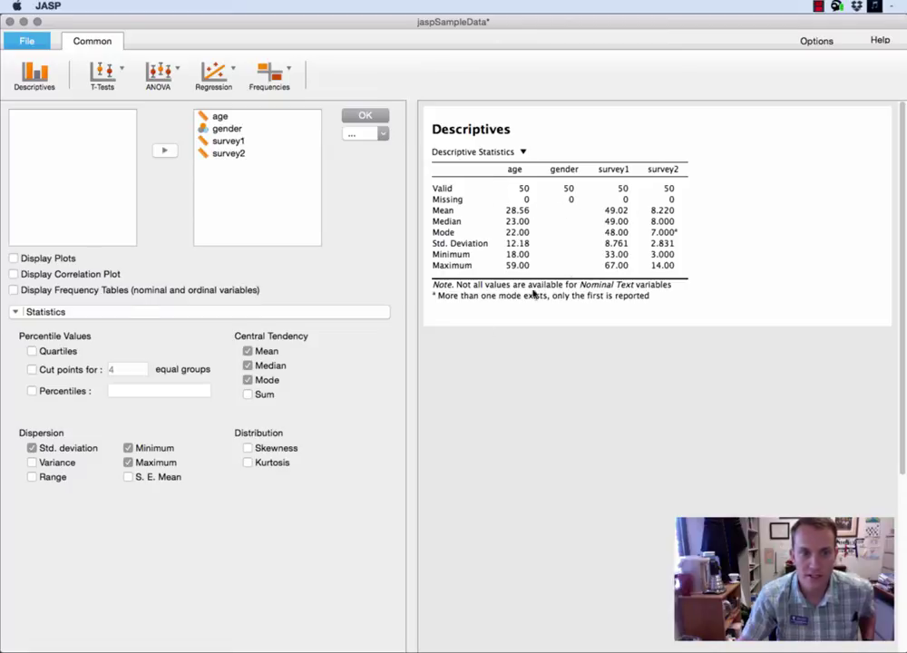
left_click(249, 449)
left_click(250, 462)
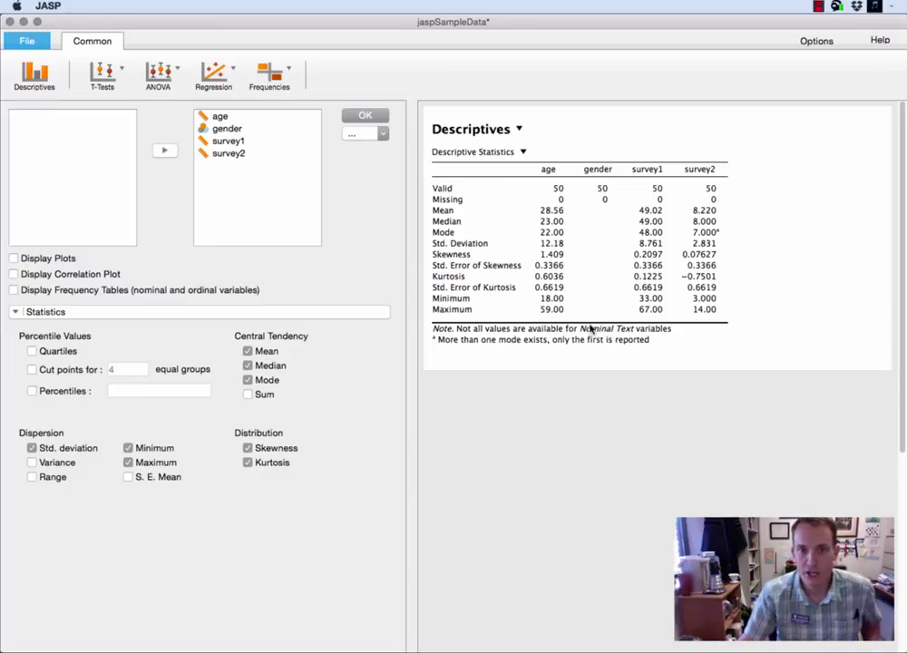
Remove gender from the variables and copy the Descriptive Statistics table for Word.
left_click(235, 128)
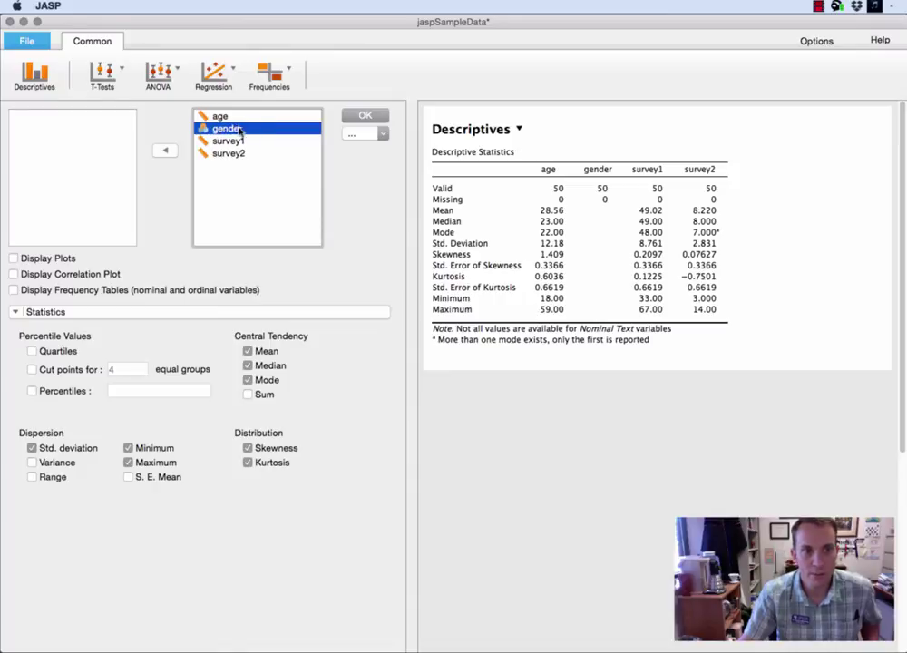
left_click(166, 149)
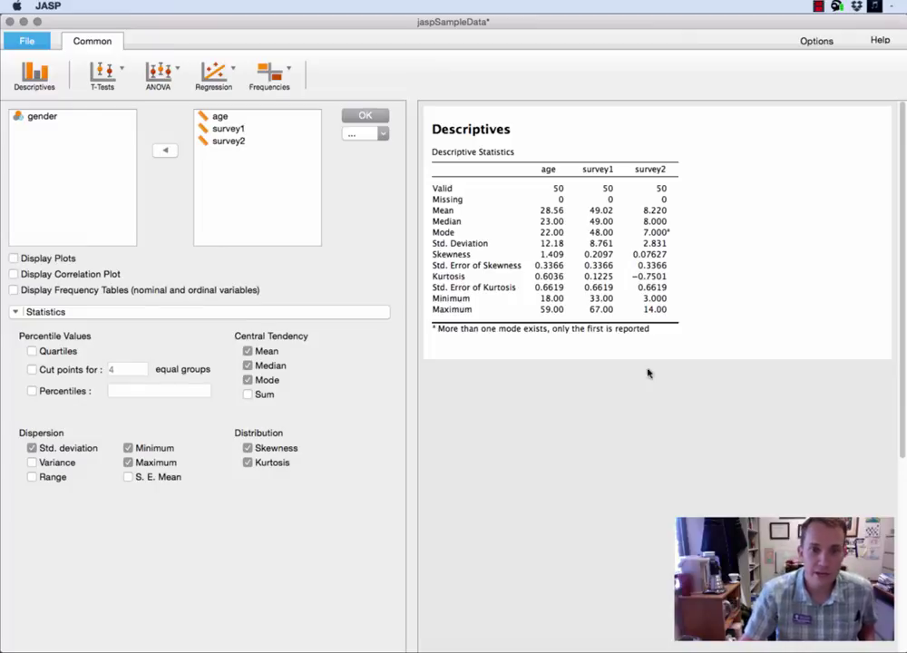
left_click(524, 154)
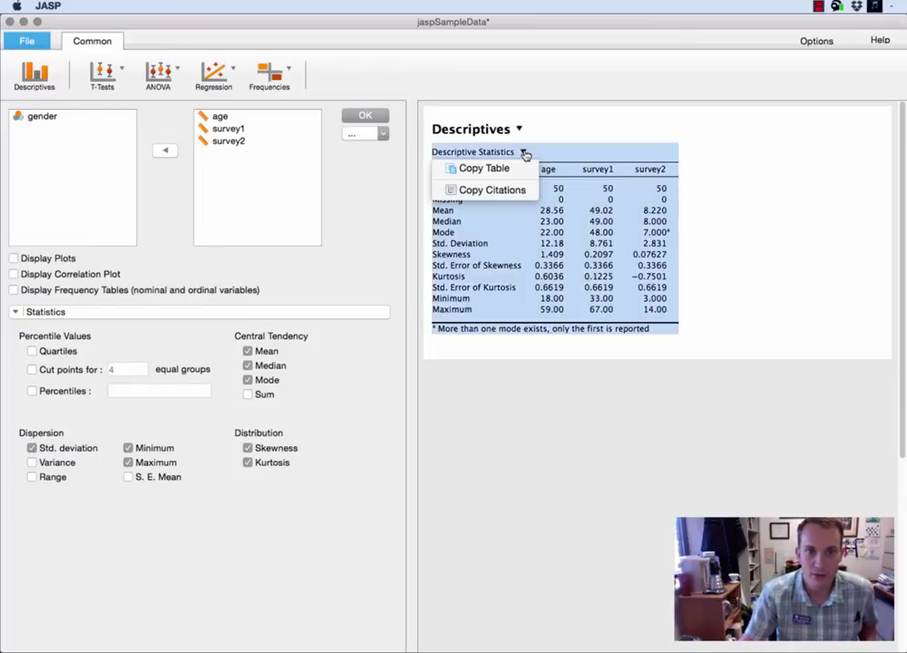
left_click(462, 168)
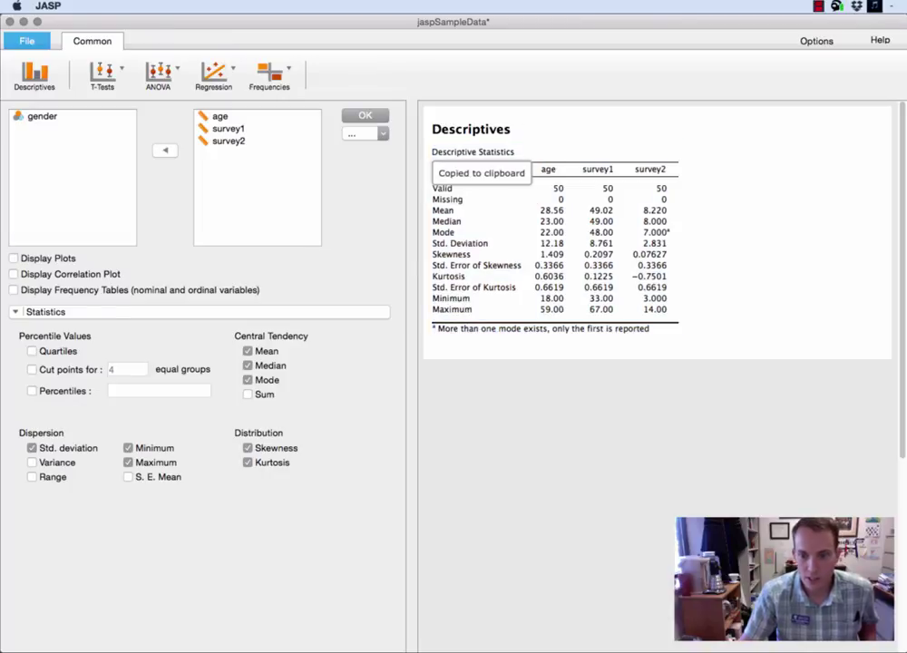
key("super+Tab")
Paste the copied statistics table into Word's Document2 with Cmd-V.
key("super+v")
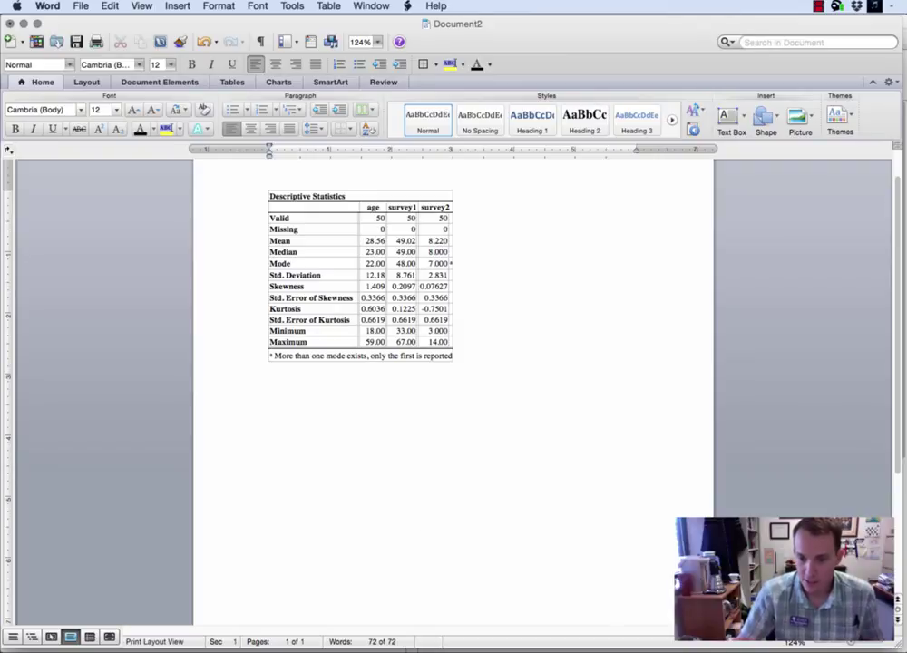
Switch back to the JASP Descriptives results.
key("super+Tab")
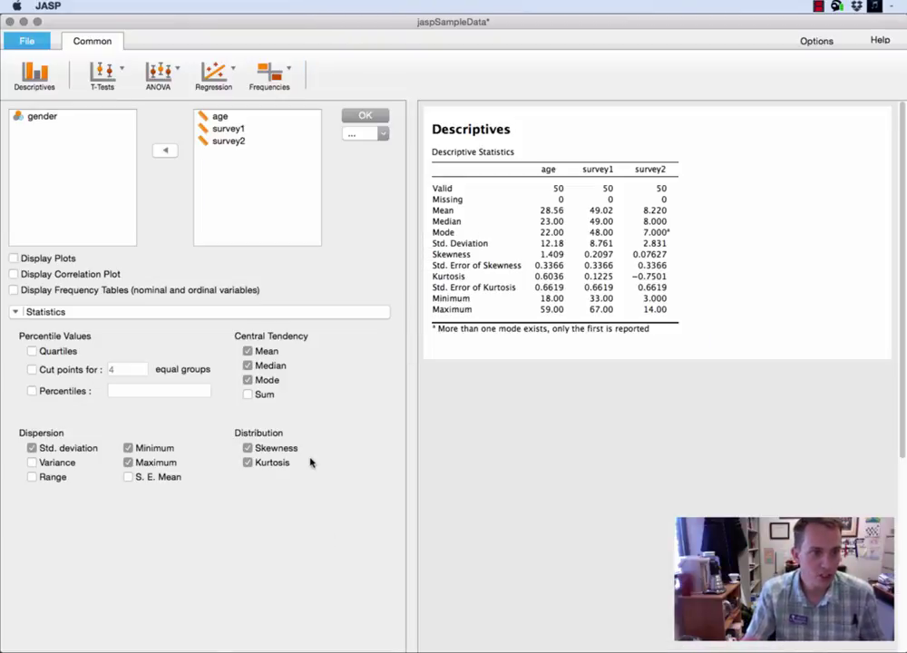